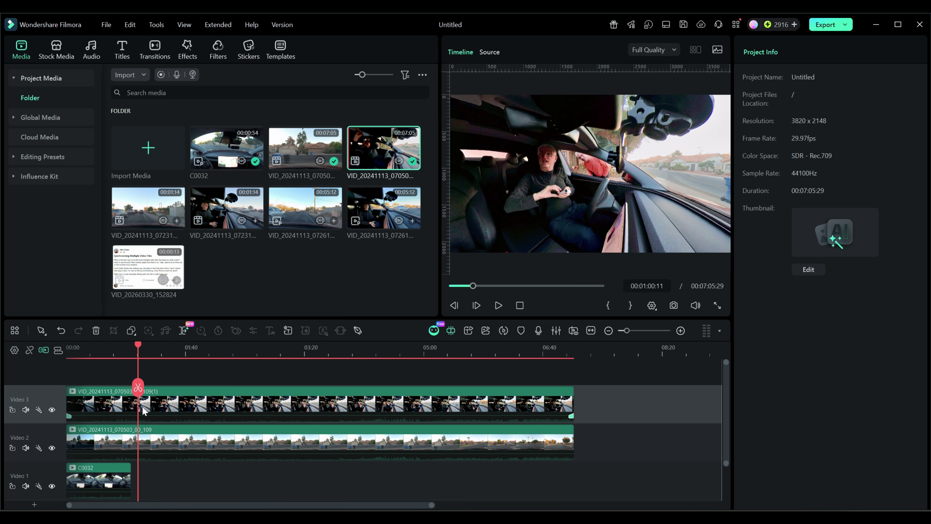
Review the footage on the three video tracks by scrubbing the timeline and toggling track visibility, ending back at the start.
{"action": "left_click_drag", "start_coordinate": [138, 345], "coordinate": [316, 346]}
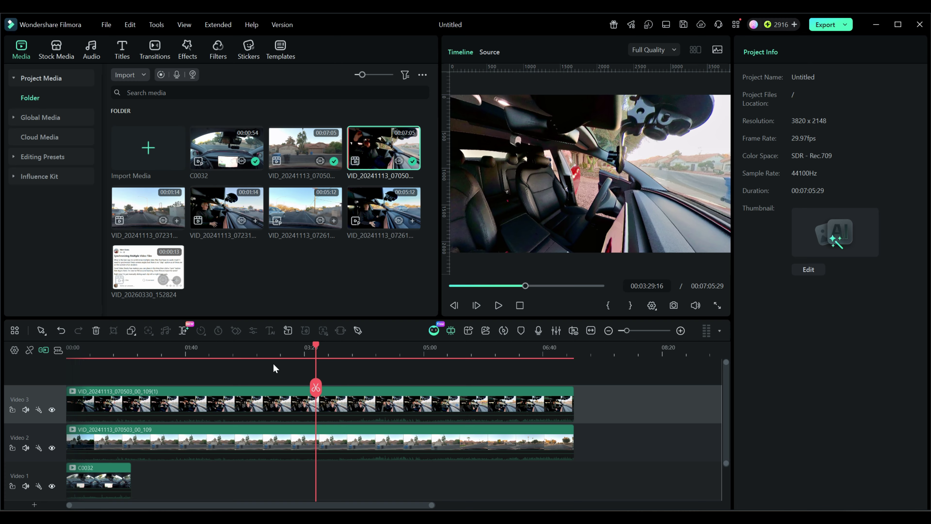
{"action": "left_click_drag", "start_coordinate": [315, 344], "coordinate": [411, 349]}
{"action": "left_click", "coordinate": [360, 443]}
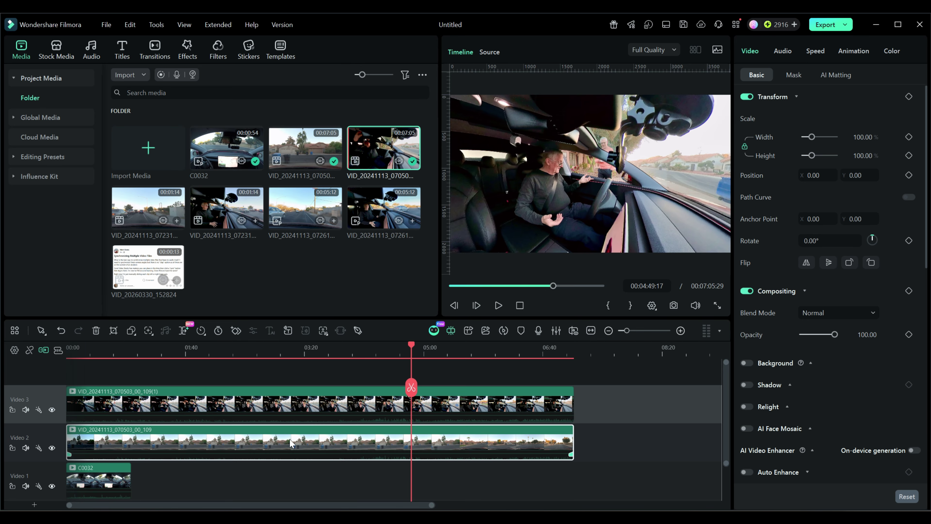
{"action": "left_click", "coordinate": [52, 410]}
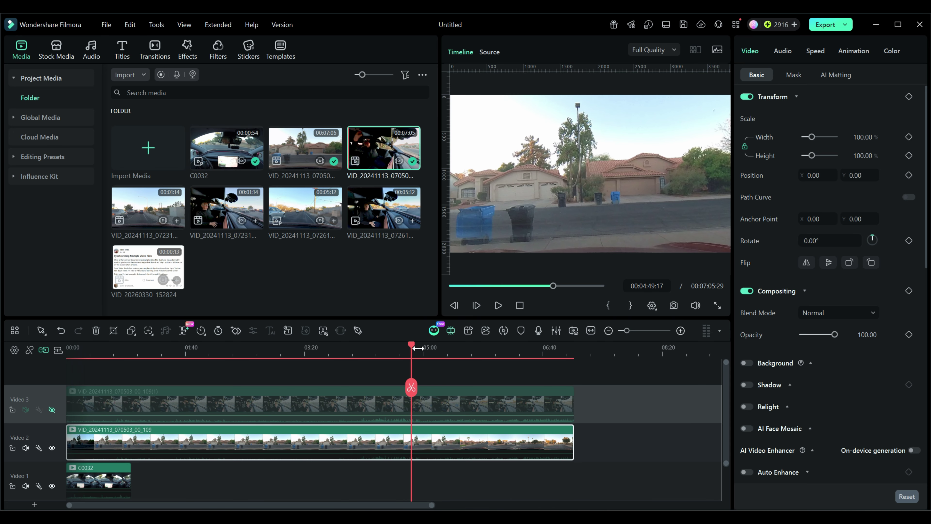
{"action": "left_click_drag", "start_coordinate": [410, 344], "coordinate": [516, 354]}
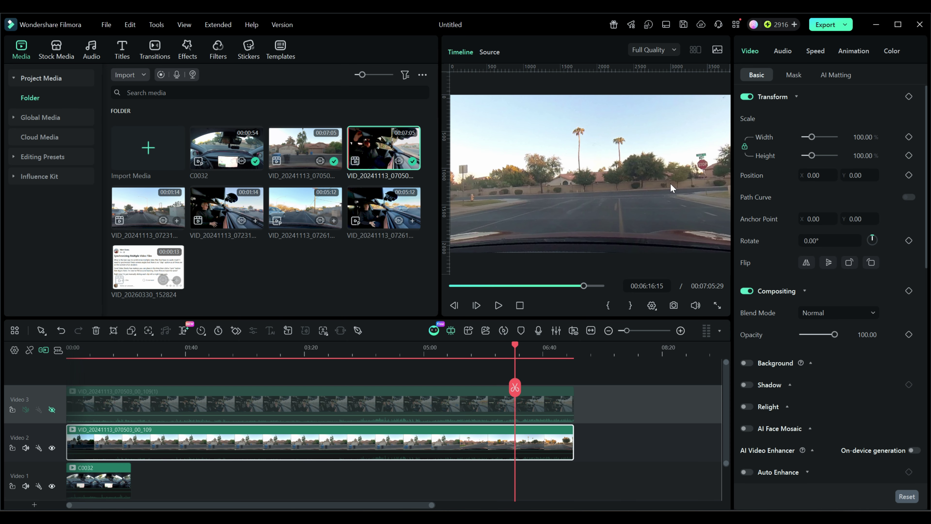
{"action": "left_click", "coordinate": [52, 447]}
{"action": "left_click", "coordinate": [52, 486]}
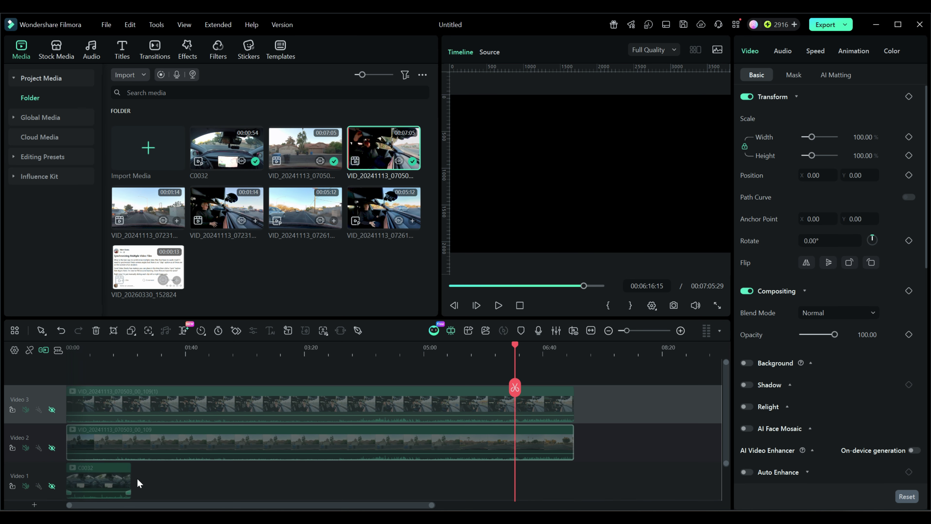
{"action": "left_click", "coordinate": [51, 486]}
{"action": "left_click", "coordinate": [91, 484]}
{"action": "left_click_drag", "start_coordinate": [515, 347], "coordinate": [68, 401]}
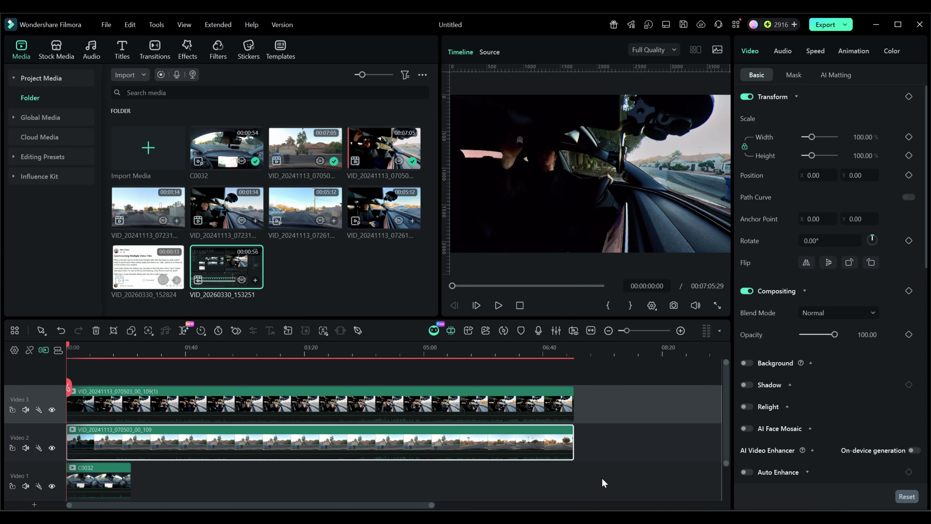
{"action": "left_click_drag", "start_coordinate": [603, 482], "coordinate": [115, 392]}
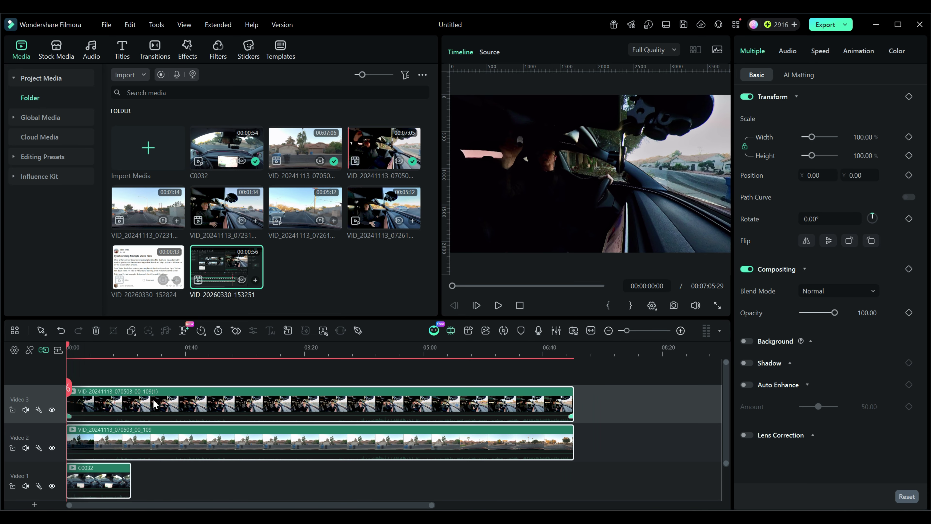
{"action": "right_click", "coordinate": [394, 408]}
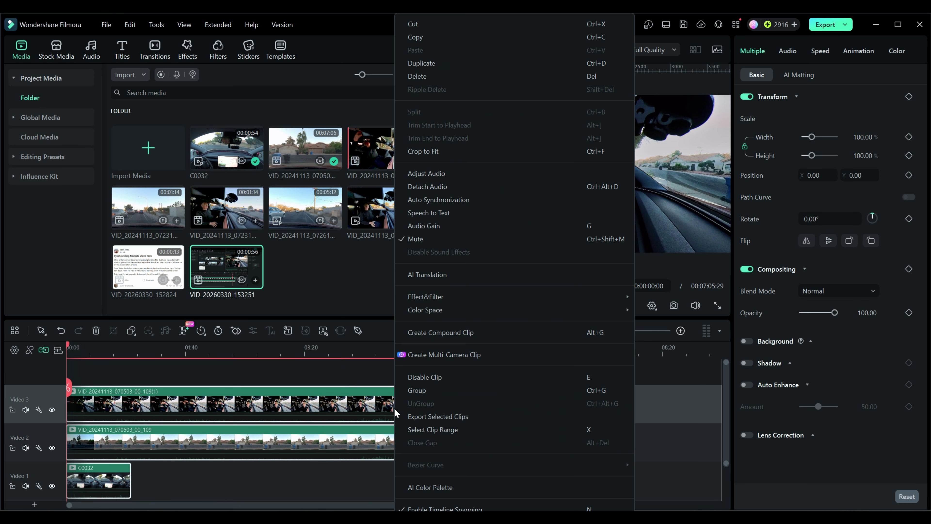
{"action": "left_click", "coordinate": [430, 355]}
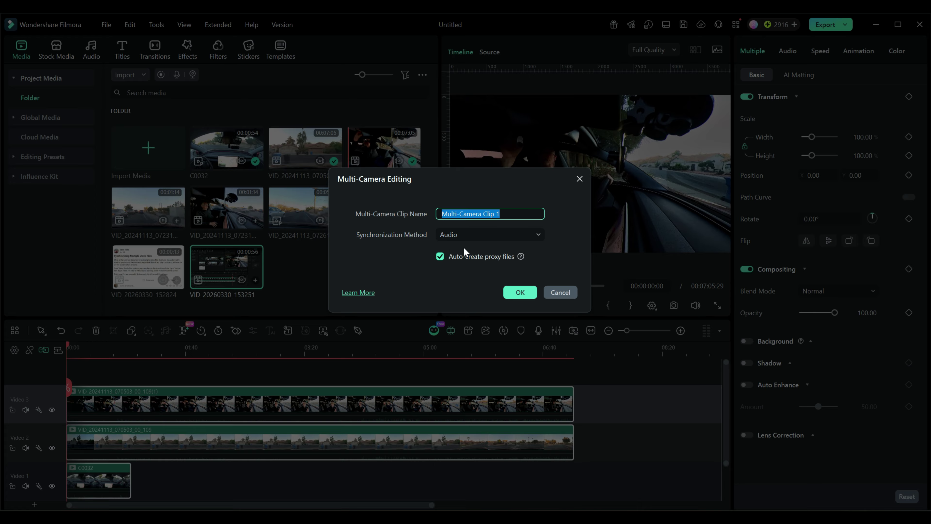
{"action": "left_click", "coordinate": [538, 237]}
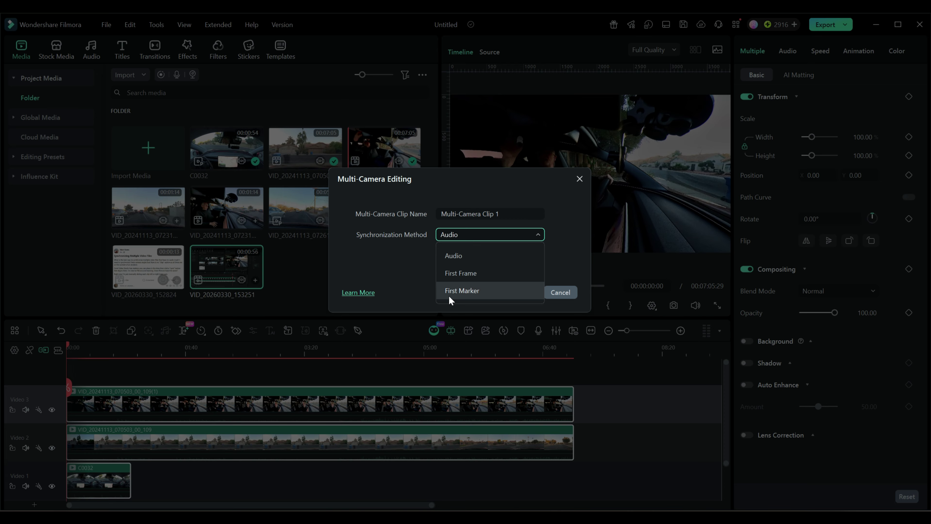
{"action": "left_click", "coordinate": [456, 273]}
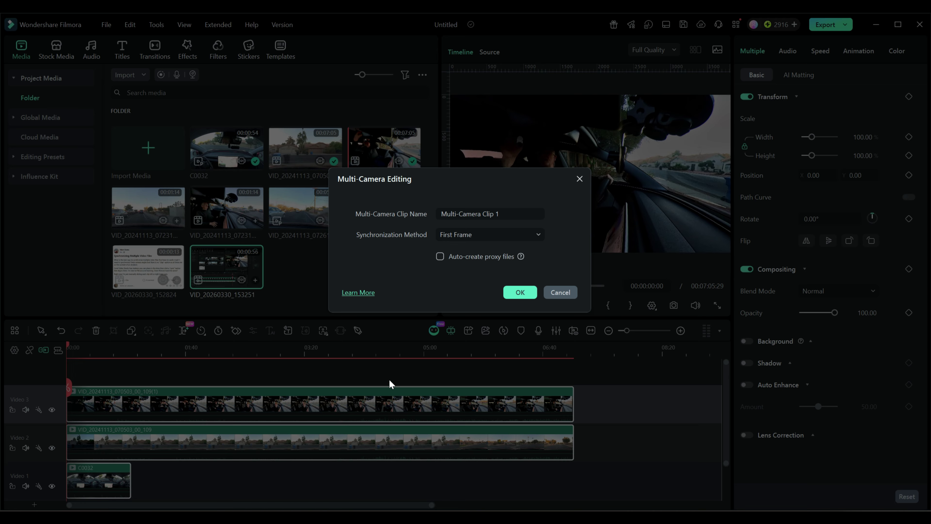
{"action": "left_click", "coordinate": [538, 236]}
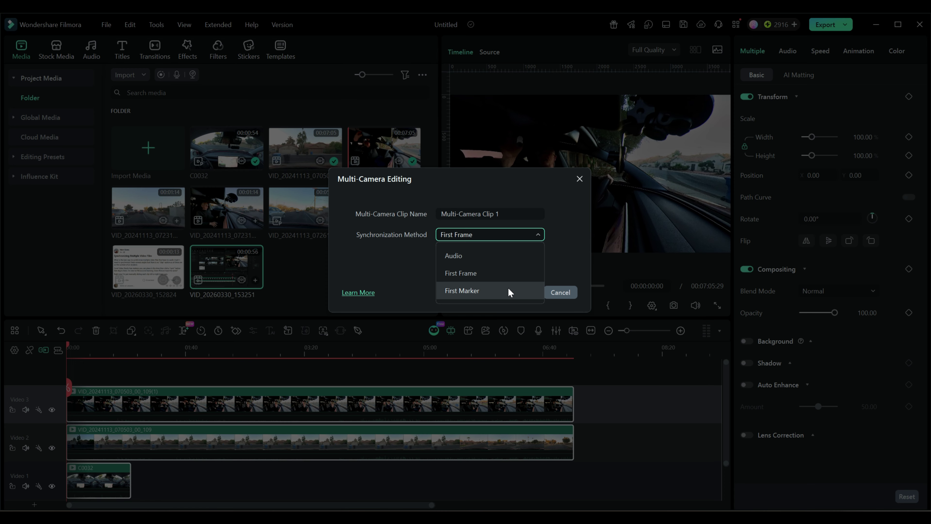
{"action": "left_click", "coordinate": [580, 179]}
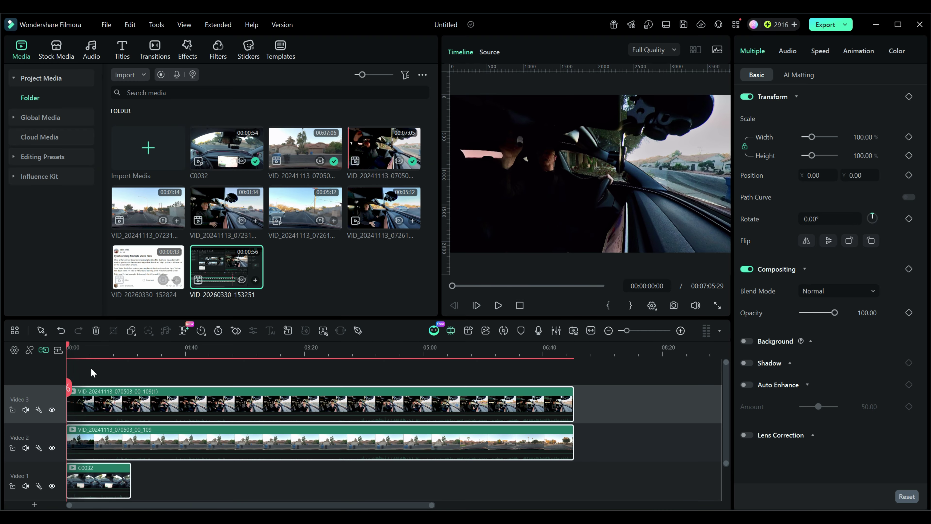
Move the C0032 clip along the Video 1 track so that it starts at about 03:48.
{"action": "mouse_move", "coordinate": [103, 486]}
{"action": "left_mouse_down"}
{"action": "mouse_move", "coordinate": [168, 491]}
{"action": "mouse_move", "coordinate": [87, 486]}
{"action": "left_mouse_up"}
{"action": "left_click", "coordinate": [105, 478]}
{"action": "left_click_drag", "start_coordinate": [109, 480], "coordinate": [212, 482]}
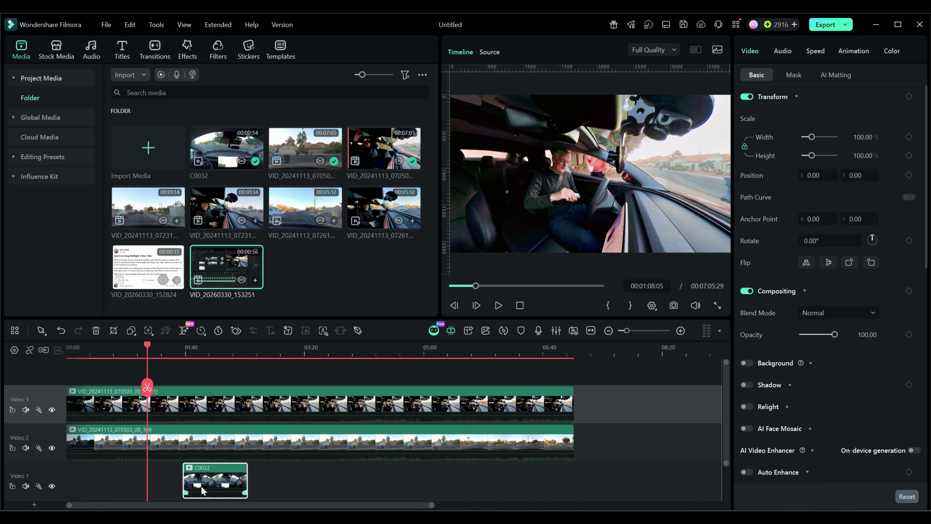
{"action": "left_click_drag", "start_coordinate": [201, 487], "coordinate": [357, 486]}
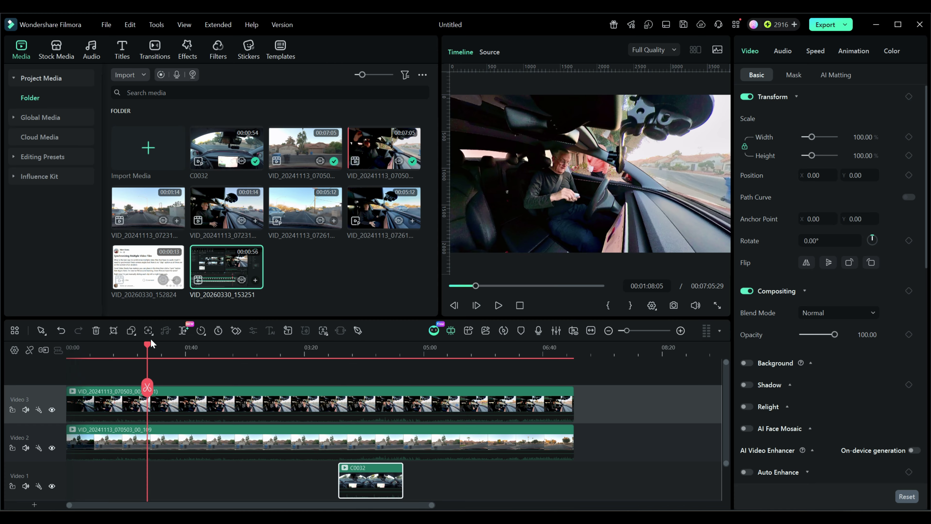
Hide the Video 3 track and move the playhead to 00:06:19:08, where a red car enters the road footage.
{"action": "left_click_drag", "start_coordinate": [148, 345], "coordinate": [473, 346]}
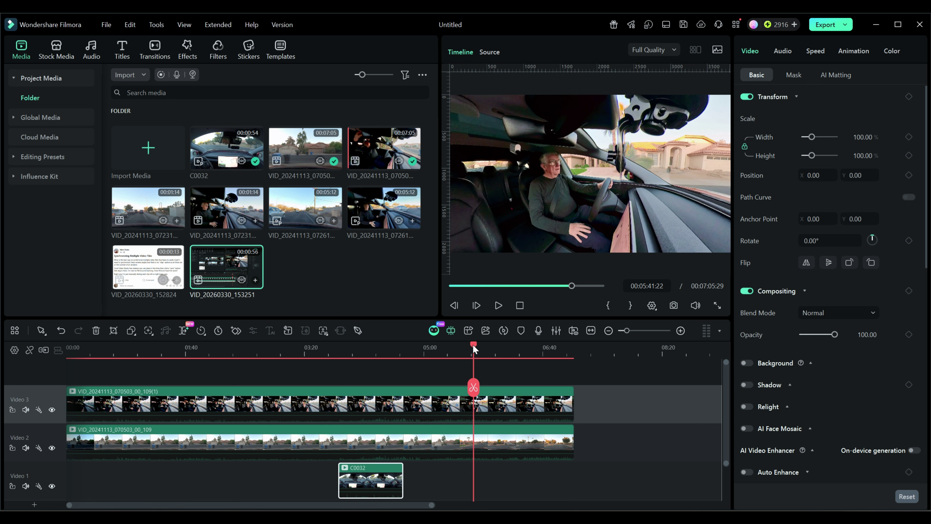
{"action": "mouse_move", "coordinate": [475, 344]}
{"action": "left_mouse_down"}
{"action": "mouse_move", "coordinate": [549, 347]}
{"action": "mouse_move", "coordinate": [490, 344]}
{"action": "left_mouse_up"}
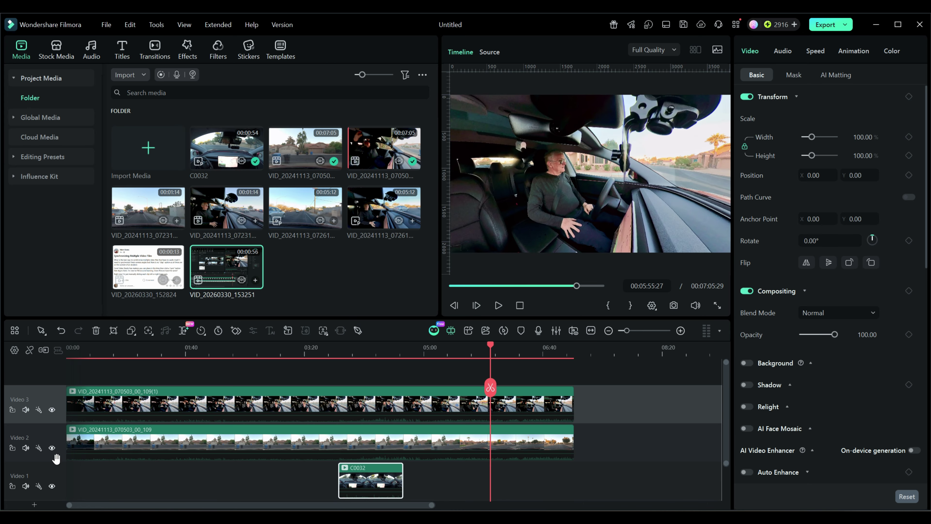
{"action": "left_click", "coordinate": [52, 410]}
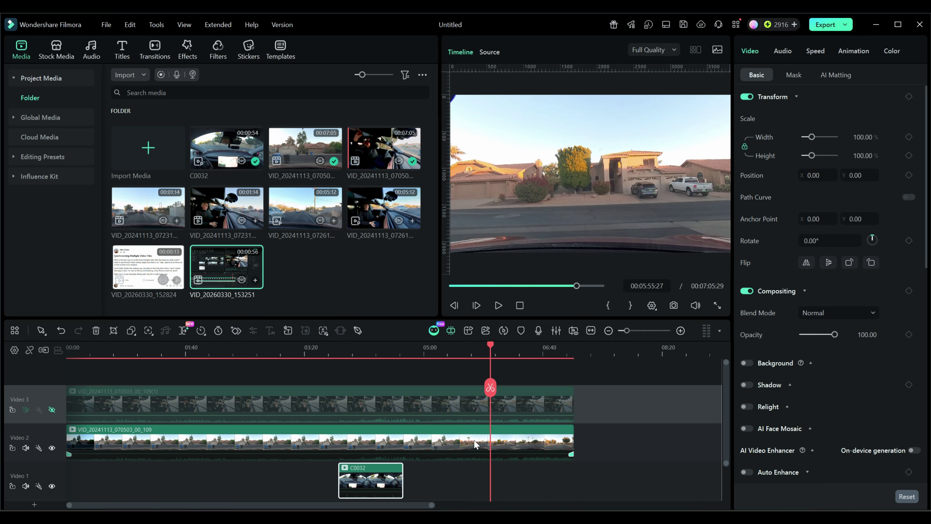
{"action": "left_click_drag", "start_coordinate": [492, 348], "coordinate": [519, 348]}
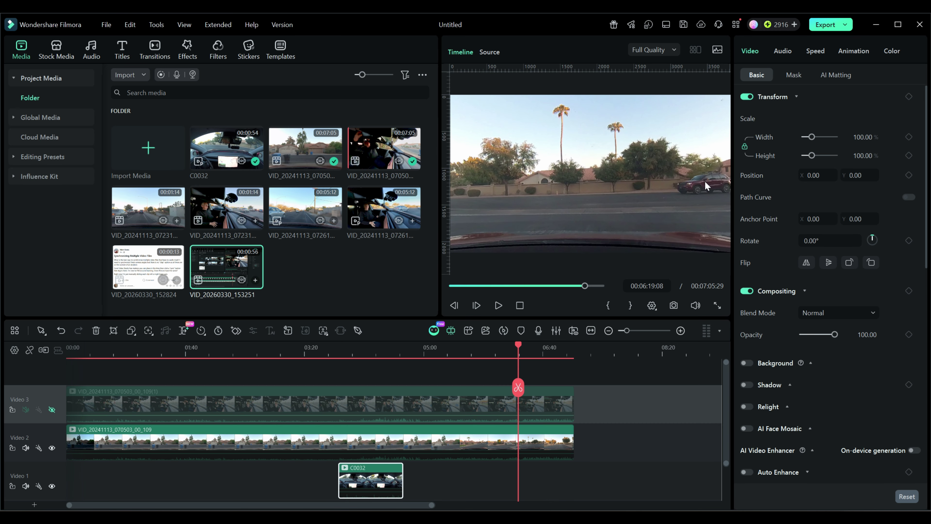
Find the frame with the passing red car at 00:06:20:28 and add a marker there to the clip on Video 2.
{"action": "key", "text": "Left"}
{"action": "key", "text": "Left"}
{"action": "key", "text": "Left"}
{"action": "key", "text": "Left"}
{"action": "key", "text": "Left"}
{"action": "key", "text": "Left"}
{"action": "key", "text": "Left"}
{"action": "key", "text": "Left"}
{"action": "key", "text": "Left"}
{"action": "key", "text": "Left"}
{"action": "key", "text": "Left"}
{"action": "key", "text": "Left"}
{"action": "key", "text": "Left"}
{"action": "key", "text": "Left"}
{"action": "key", "text": "Left"}
{"action": "key", "text": "Left"}
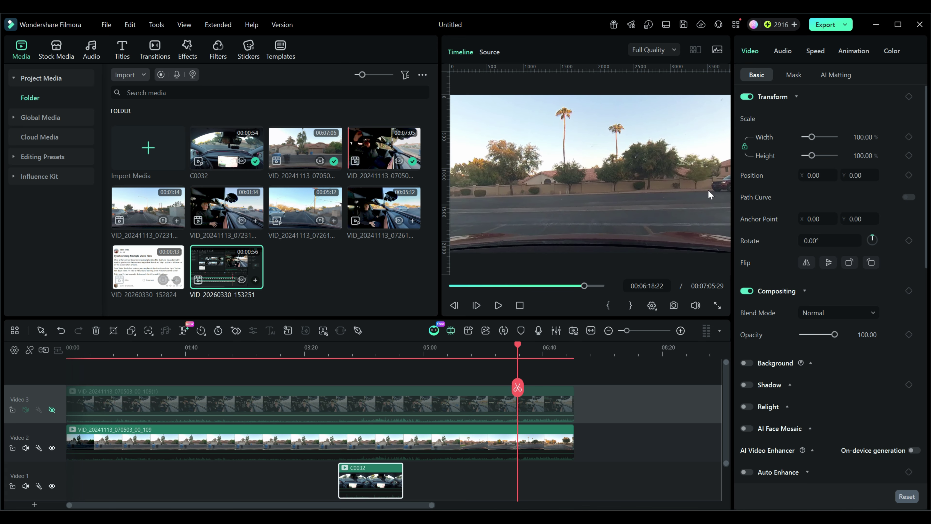
{"action": "key", "text": "Right"}
{"action": "key", "text": "Right"}
{"action": "key", "text": "Right"}
{"action": "key", "text": "Right"}
{"action": "key", "text": "Right"}
{"action": "key", "text": "Right"}
{"action": "key", "text": "Right"}
{"action": "key", "text": "Right"}
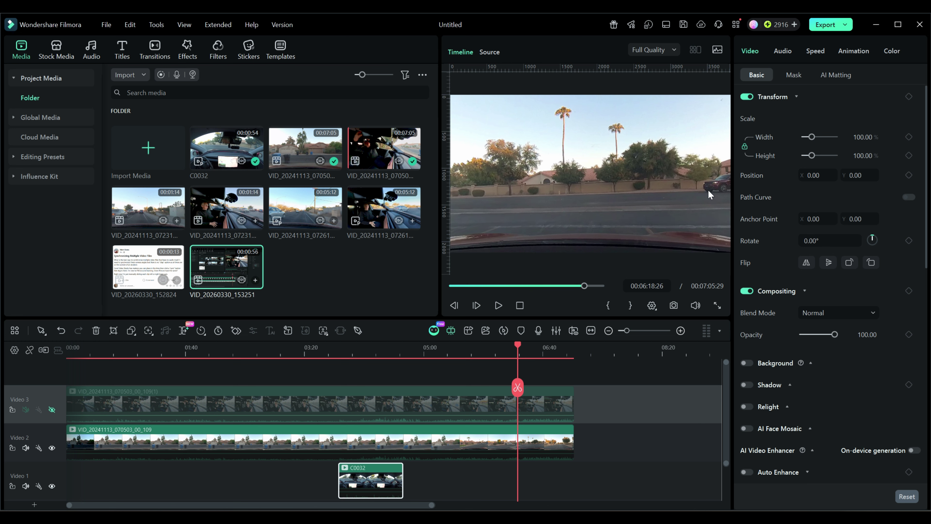
{"action": "key", "text": "Right"}
{"action": "key", "text": "Right"}
{"action": "key", "text": "Right"}
{"action": "key", "text": "Right"}
{"action": "key", "text": "Right"}
{"action": "key", "text": "Right"}
{"action": "key", "text": "Right"}
{"action": "key", "text": "Right"}
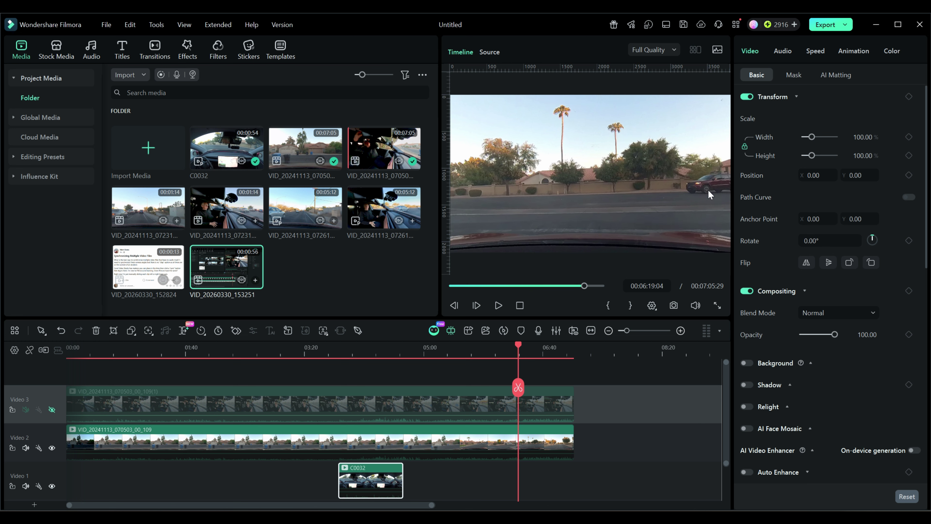
{"action": "key", "text": "Right"}
{"action": "key", "text": "Right"}
{"action": "key", "text": "Right"}
{"action": "key", "text": "Right"}
{"action": "key", "text": "Right"}
{"action": "key", "text": "Right"}
{"action": "key", "text": "Right"}
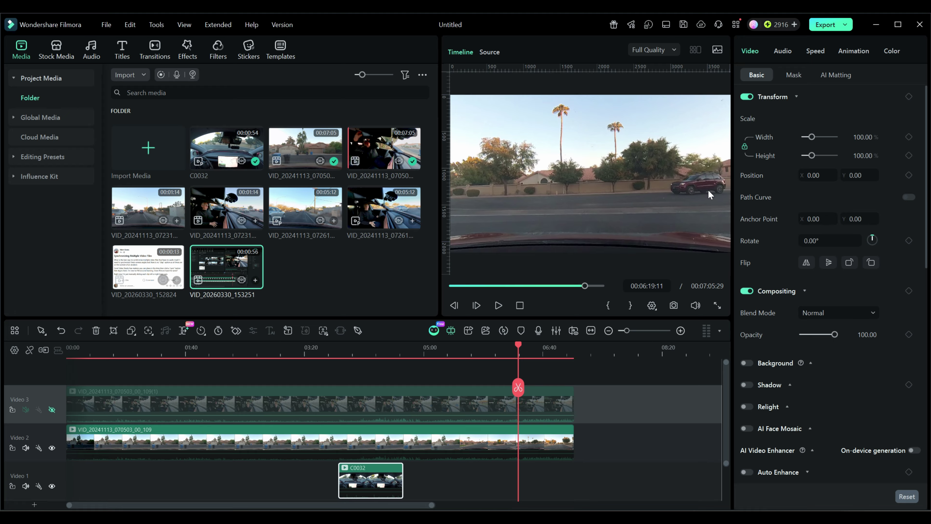
{"action": "key", "text": "Right"}
{"action": "key", "text": "Right"}
{"action": "key", "text": "Right"}
{"action": "key", "text": "Right"}
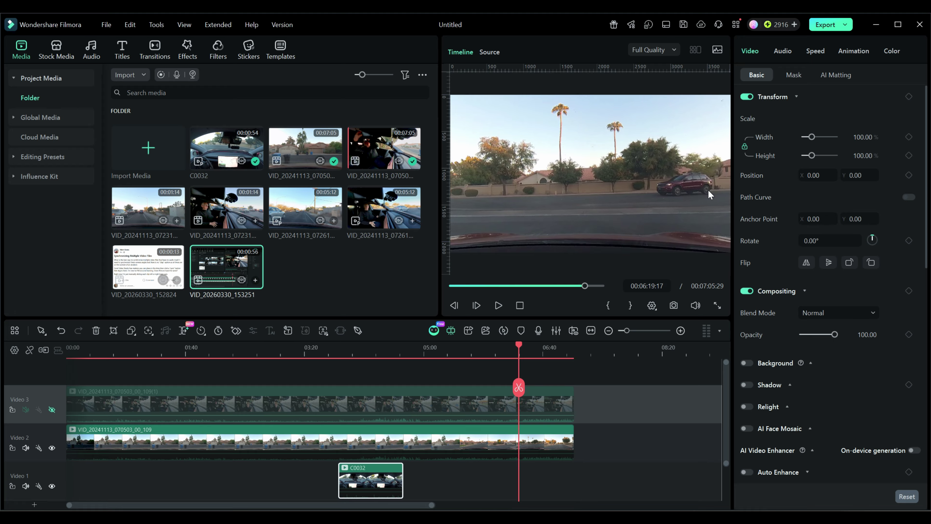
{"action": "key", "text": "Right"}
{"action": "key", "text": "Right"}
{"action": "key", "text": "Right"}
{"action": "key", "text": "Right"}
{"action": "key", "text": "Right"}
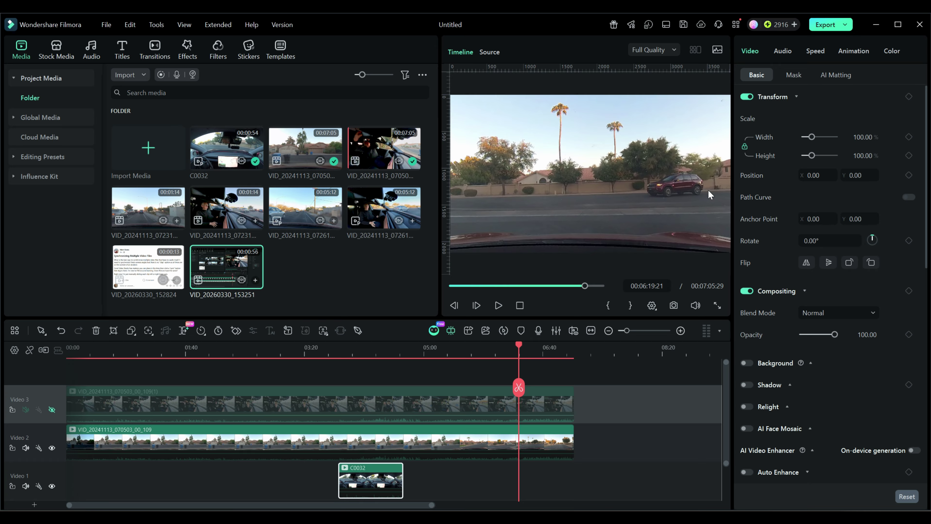
{"action": "key", "text": "Right"}
{"action": "key", "text": "Right"}
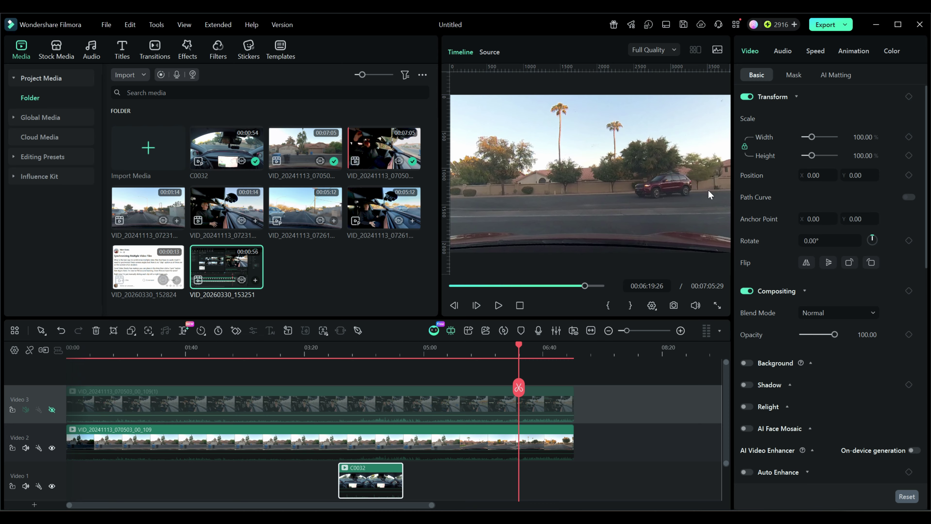
{"action": "key", "text": "Right"}
{"action": "key", "text": "Right"}
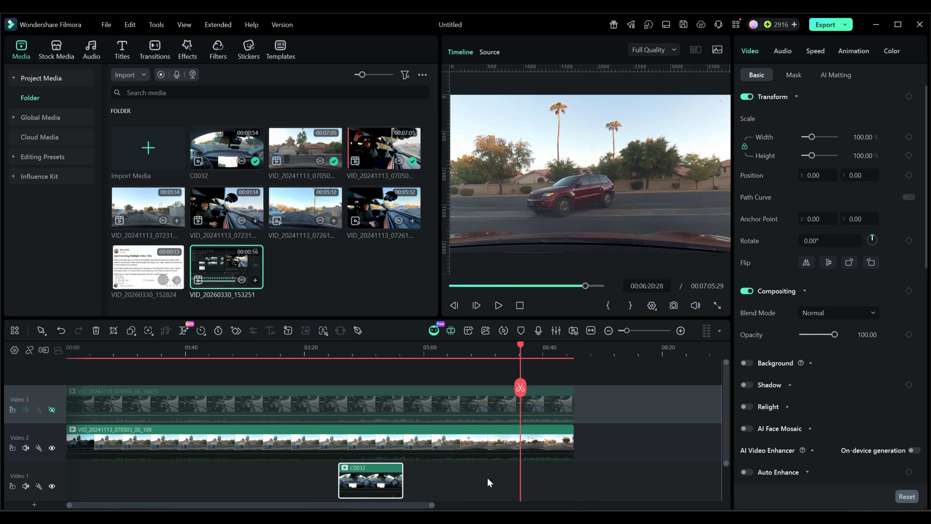
{"action": "left_click", "coordinate": [490, 439]}
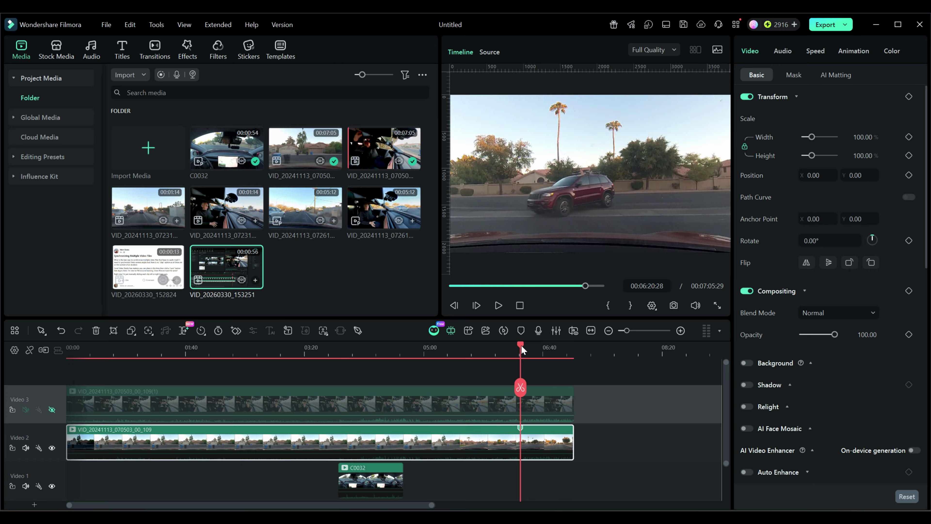
{"action": "left_click_drag", "start_coordinate": [521, 345], "coordinate": [482, 348]}
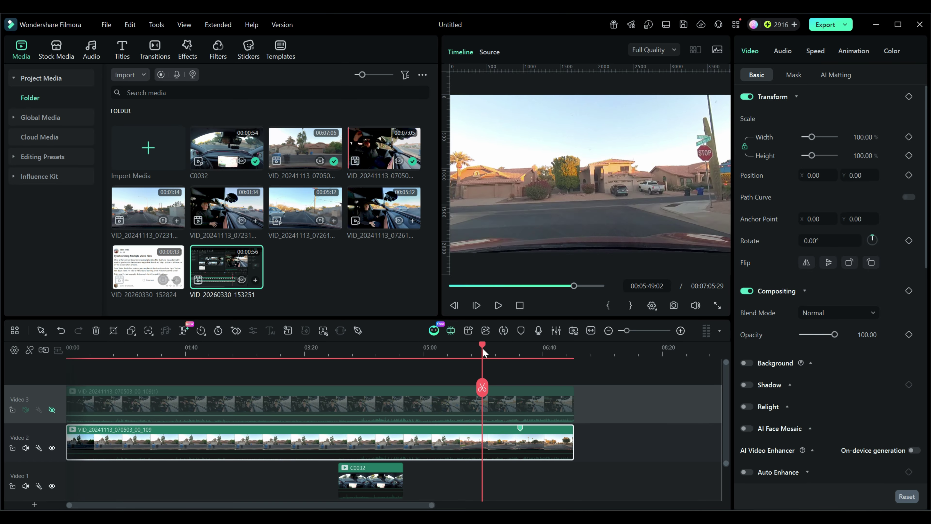
{"action": "left_click", "coordinate": [521, 428]}
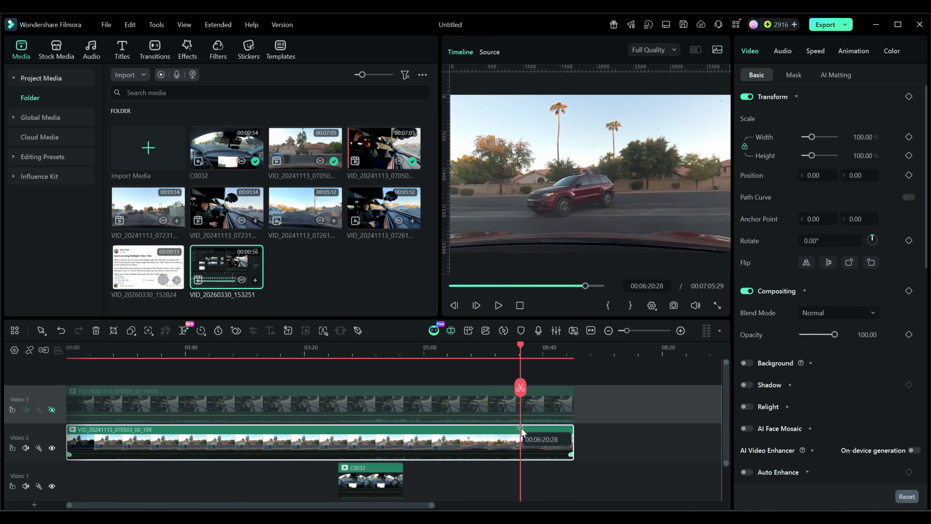
Show the Video 3 track again and move the playhead to 00:06:30:07.
{"action": "left_click", "coordinate": [52, 410]}
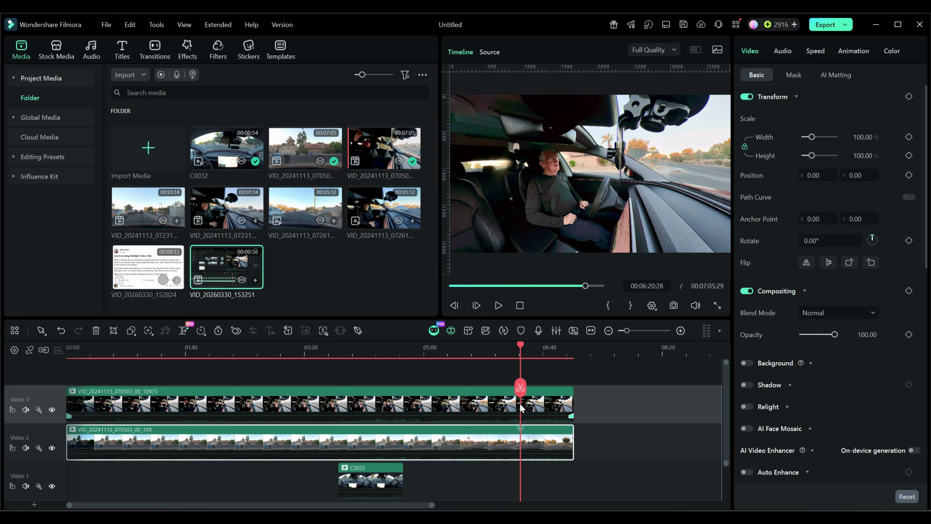
{"action": "mouse_move", "coordinate": [523, 345]}
{"action": "left_mouse_down"}
{"action": "mouse_move", "coordinate": [541, 343]}
{"action": "mouse_move", "coordinate": [532, 343]}
{"action": "left_mouse_up"}
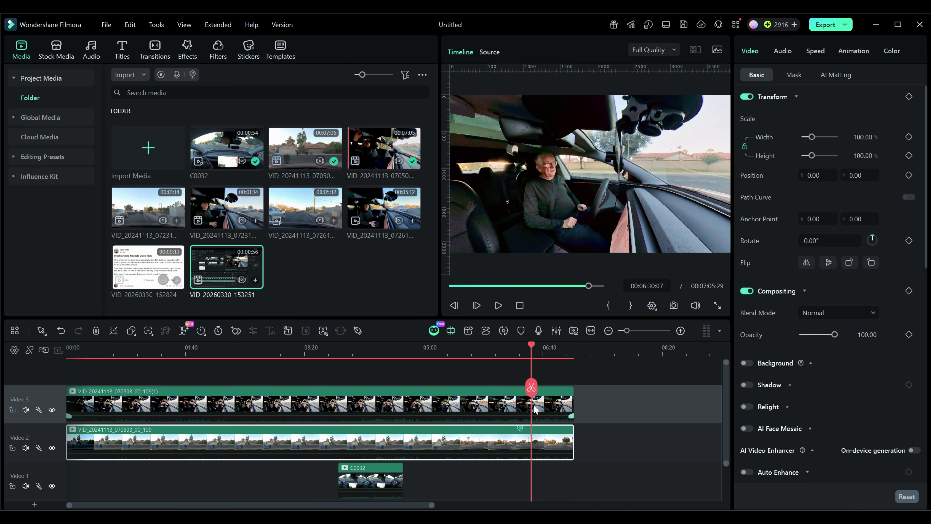
{"action": "key", "text": "m"}
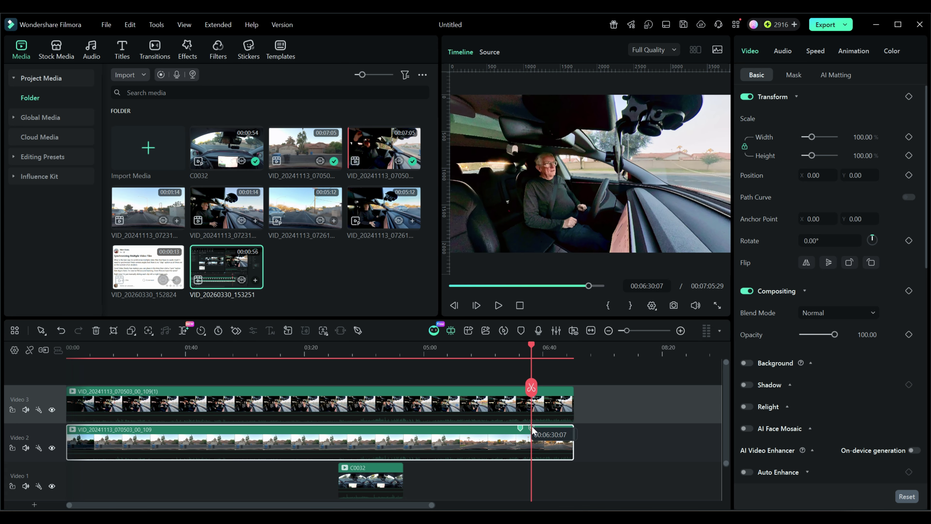
{"action": "right_click", "coordinate": [532, 429]}
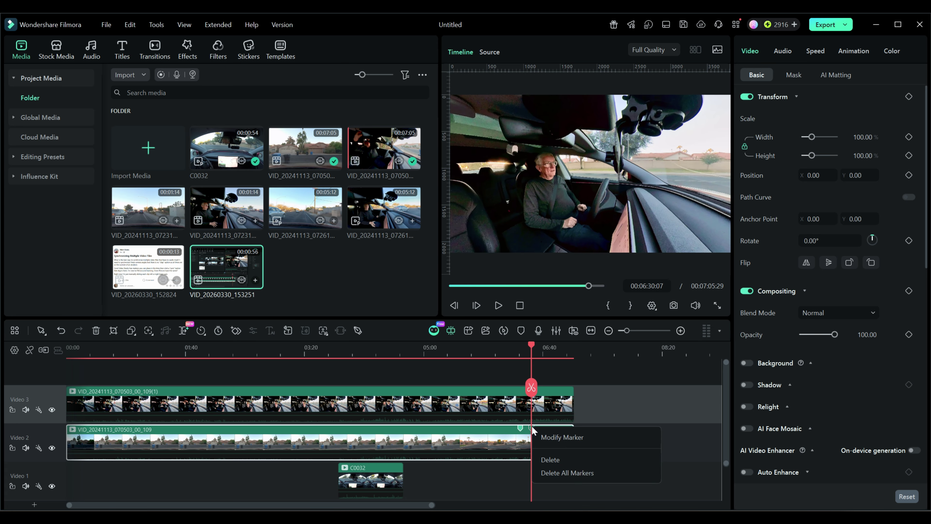
{"action": "left_click", "coordinate": [550, 458]}
Remove the marker at 00:06:30:07 from the Video 2 clip and add one there to the Video 3 clip instead.
{"action": "left_click", "coordinate": [531, 409]}
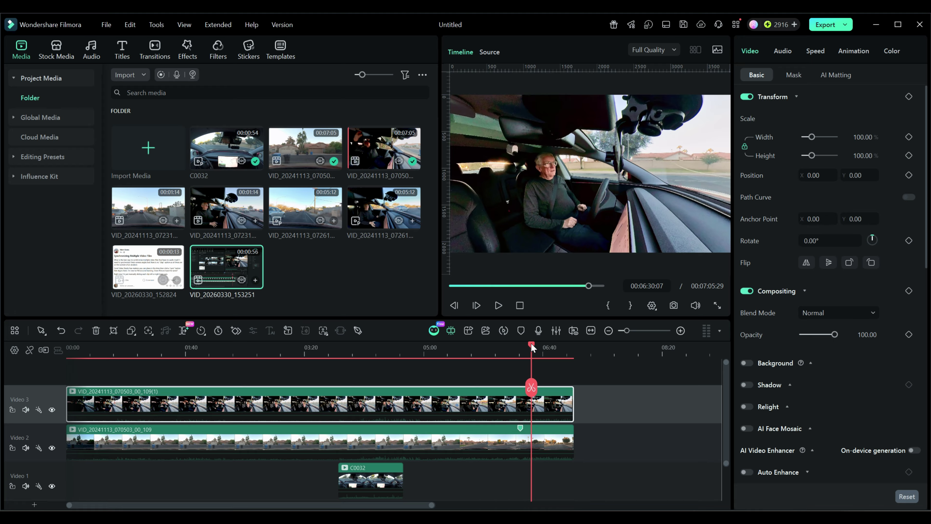
{"action": "left_click_drag", "start_coordinate": [531, 345], "coordinate": [505, 345]}
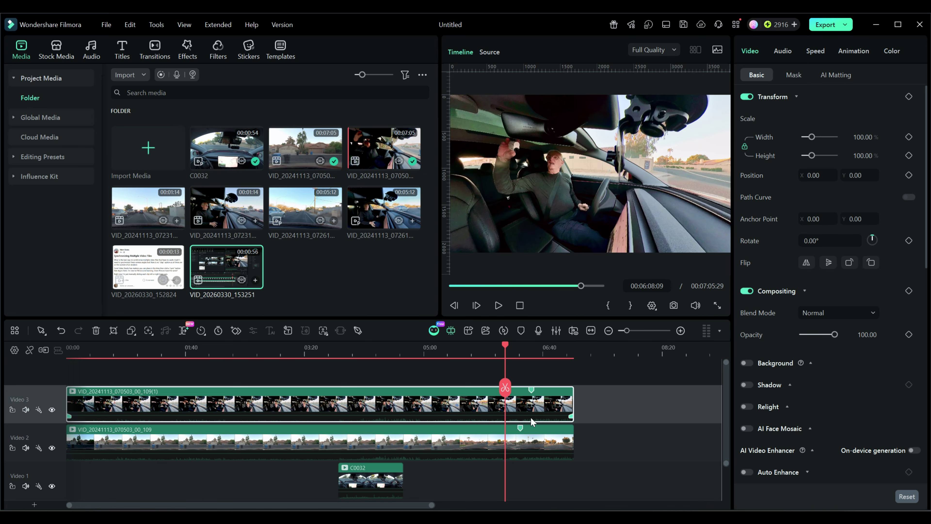
Move the C0032 clip along Video 1 to start at about 00:06:03 and place the playhead on the Video 2 marker at 00:06:20:28.
{"action": "left_click", "coordinate": [369, 473]}
{"action": "left_click_drag", "start_coordinate": [368, 473], "coordinate": [540, 479]}
{"action": "left_click", "coordinate": [521, 427]}
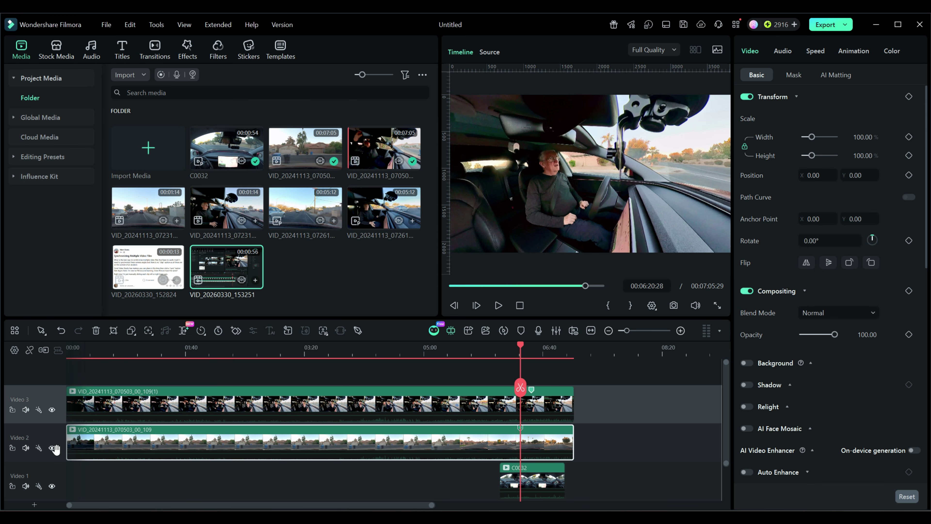
Hide the Video 3 and Video 2 tracks and add a marker to C0032 at the passing red car's frame, 00:06:04:17.
{"action": "left_click", "coordinate": [52, 410]}
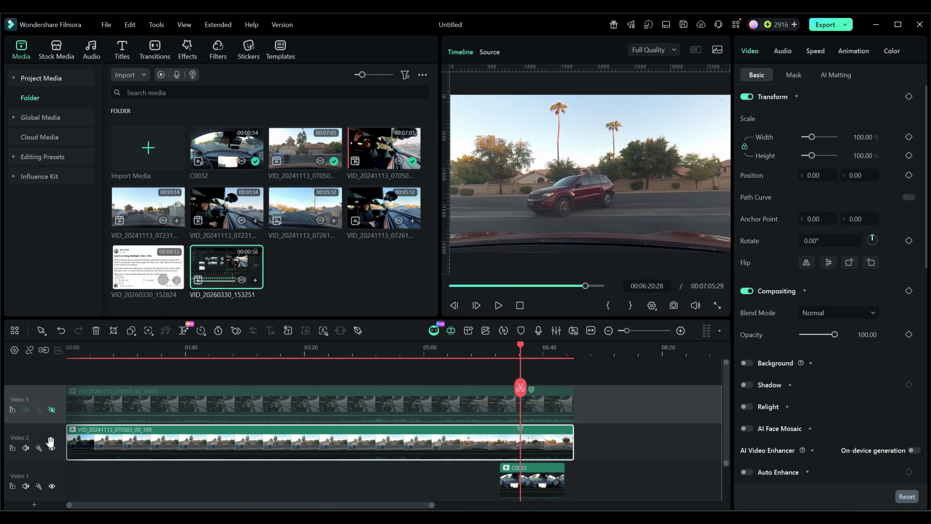
{"action": "left_click", "coordinate": [52, 447]}
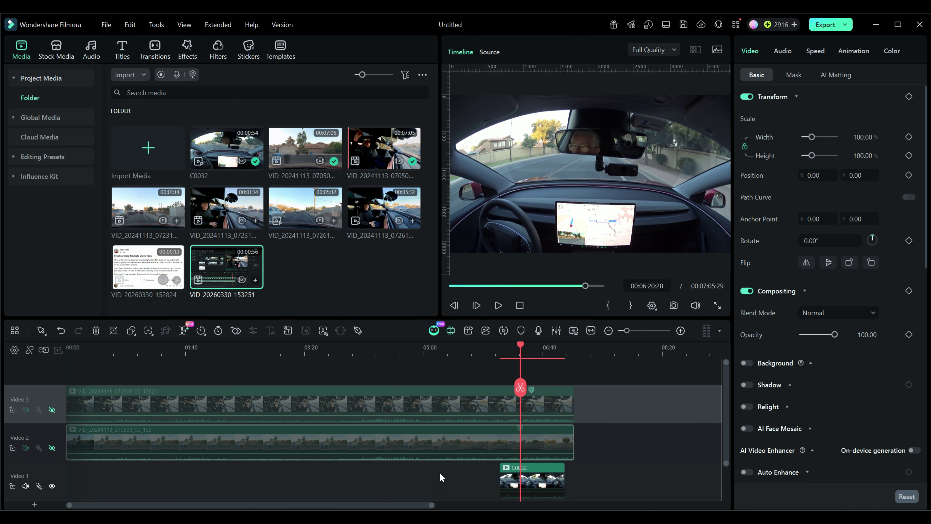
{"action": "left_click", "coordinate": [521, 344]}
{"action": "left_click_drag", "start_coordinate": [522, 347], "coordinate": [501, 349]}
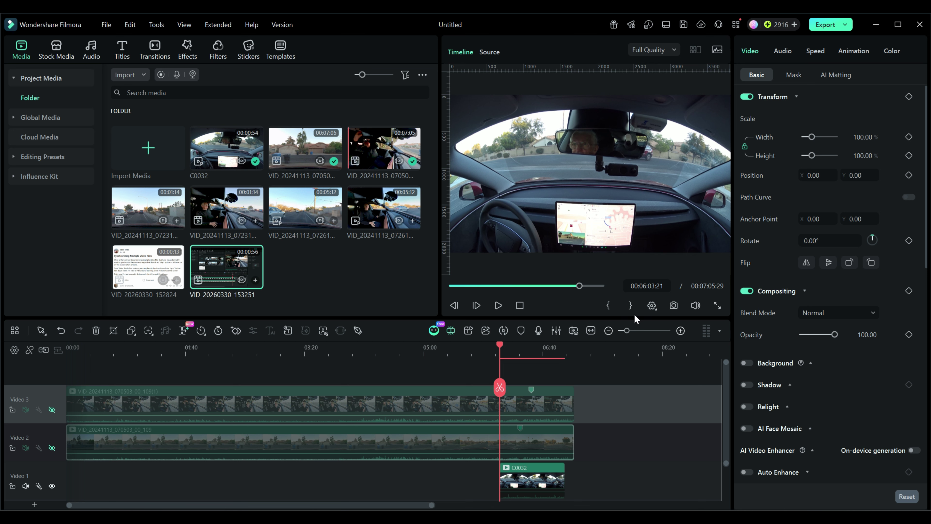
{"action": "key", "text": "space"}
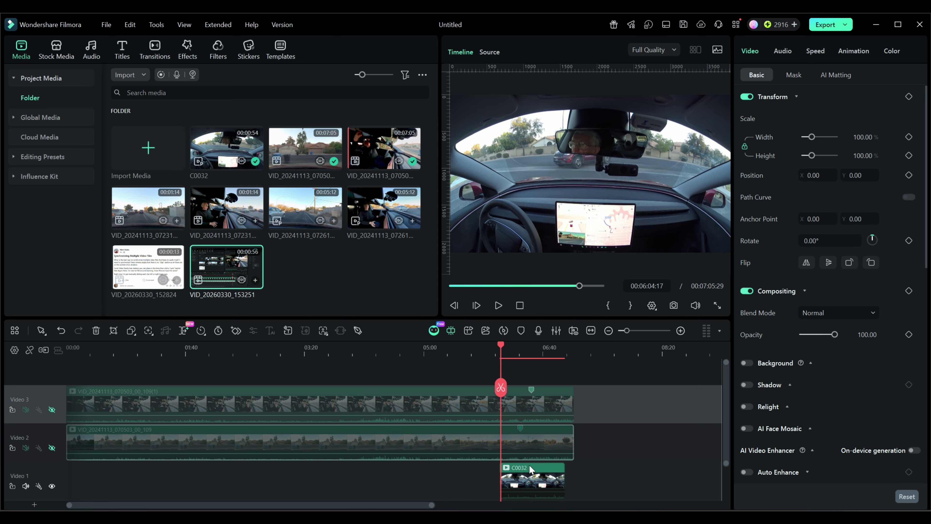
{"action": "left_click", "coordinate": [523, 487]}
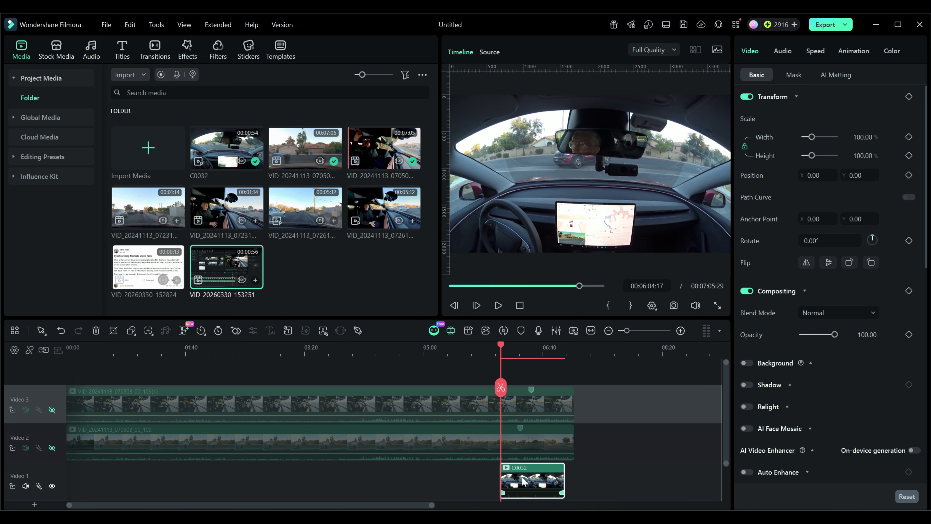
Move the C0032 clip along Video 1 until its marker lines up with the Video 2 marker at 00:06:20:28.
{"action": "left_click_drag", "start_coordinate": [522, 481], "coordinate": [536, 480]}
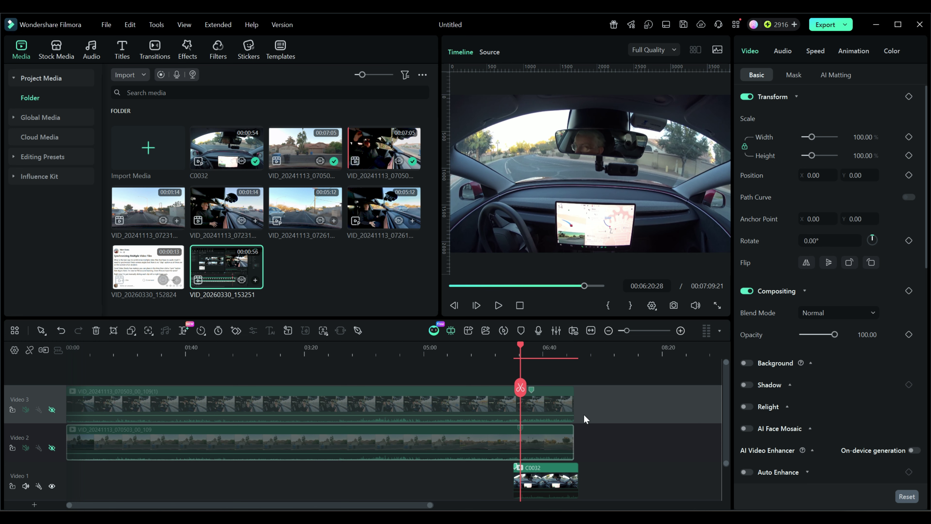
{"action": "scroll", "coordinate": [544, 350], "scroll_direction": "up", "scroll_amount": 3, "text": "ctrl"}
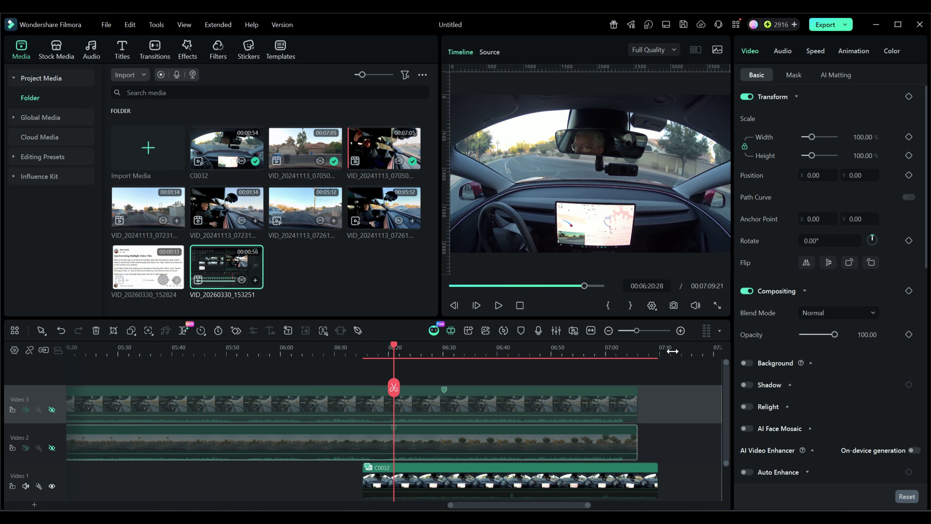
{"action": "scroll", "coordinate": [513, 352], "scroll_direction": "up", "scroll_amount": 1, "text": "ctrl"}
{"action": "scroll", "coordinate": [513, 352], "scroll_direction": "up", "scroll_amount": 1, "text": "ctrl"}
{"action": "left_click_drag", "start_coordinate": [367, 481], "coordinate": [416, 480]}
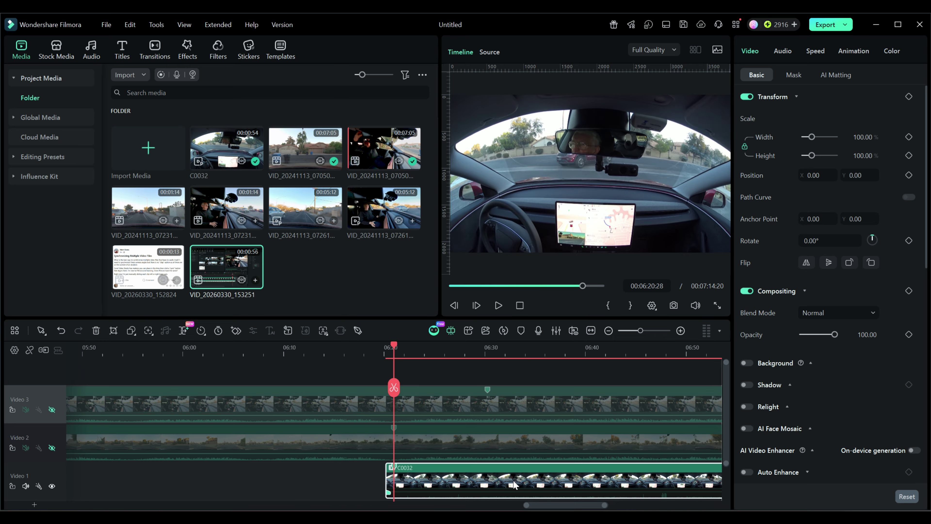
Move the C0032 clip to the start of the Video 1 track and show the Video 2 and Video 3 tracks again.
{"action": "scroll", "coordinate": [512, 367], "scroll_direction": "down", "scroll_amount": 3, "text": "ctrl"}
{"action": "left_click_drag", "start_coordinate": [583, 480], "coordinate": [99, 480]}
{"action": "left_click", "coordinate": [52, 447]}
{"action": "left_click", "coordinate": [51, 410]}
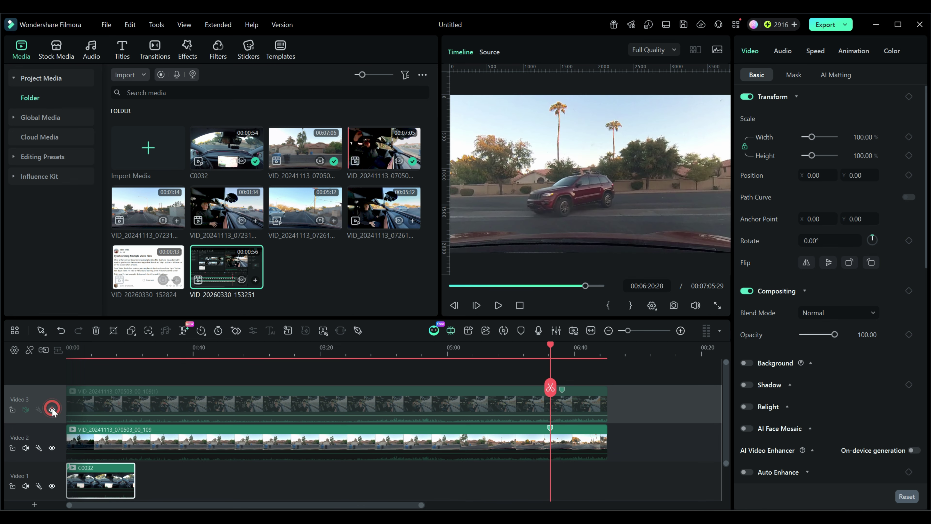
Combine all three timeline clips into Multi-Camera Clip 1, synchronized by First Marker with auto-created proxy files.
{"action": "left_click_drag", "start_coordinate": [629, 490], "coordinate": [94, 371]}
{"action": "right_click", "coordinate": [120, 406]}
{"action": "left_click", "coordinate": [154, 257]}
{"action": "left_click", "coordinate": [461, 235]}
{"action": "left_click", "coordinate": [463, 292]}
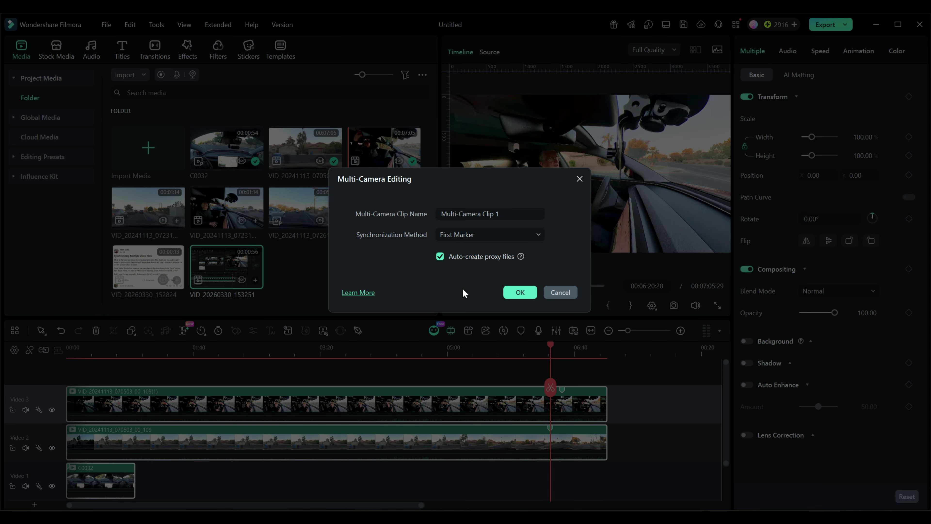
{"action": "left_click", "coordinate": [520, 292]}
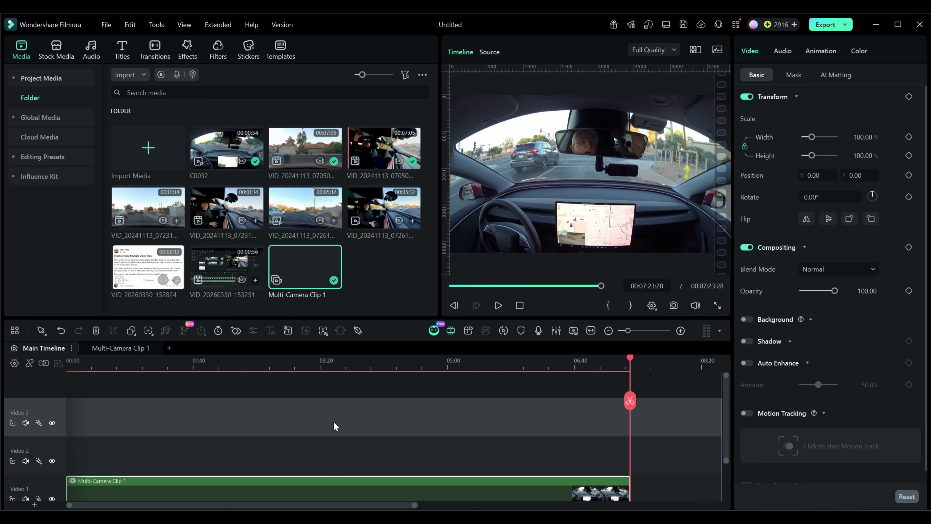
Open the Multi-Camera Clip 1 timeline and examine the alignment of the three clips' markers at 00:06:30:07.
{"action": "scroll", "coordinate": [332, 411], "scroll_direction": "down", "scroll_amount": 2}
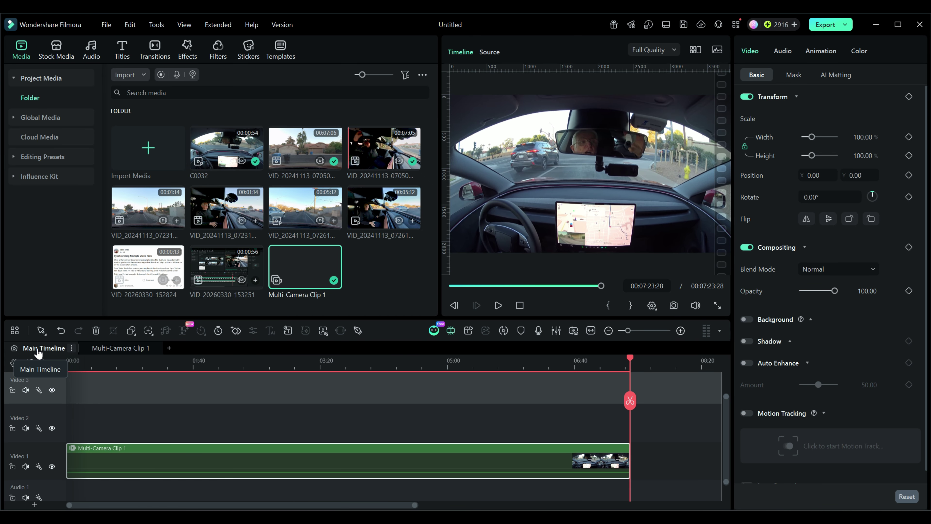
{"action": "left_click", "coordinate": [124, 349]}
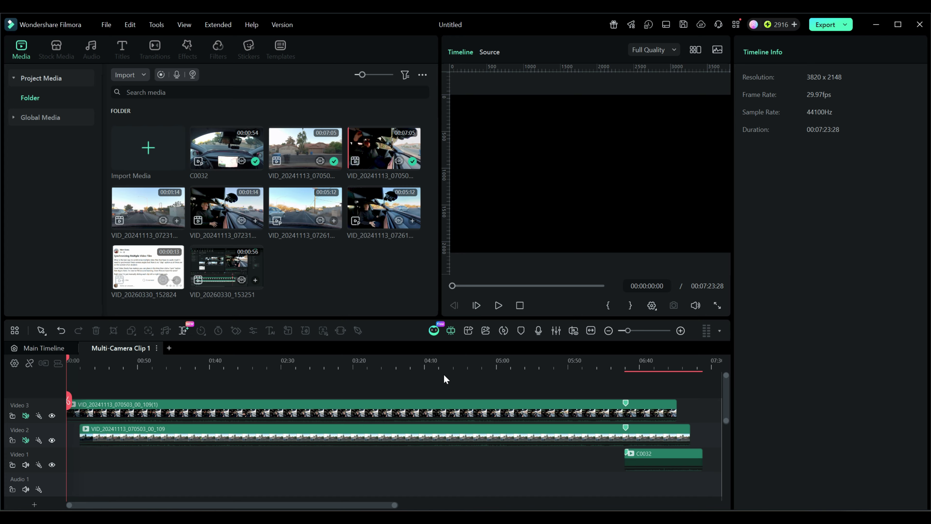
{"action": "left_click", "coordinate": [625, 403]}
{"action": "scroll", "coordinate": [642, 366], "scroll_direction": "up", "scroll_amount": 3}
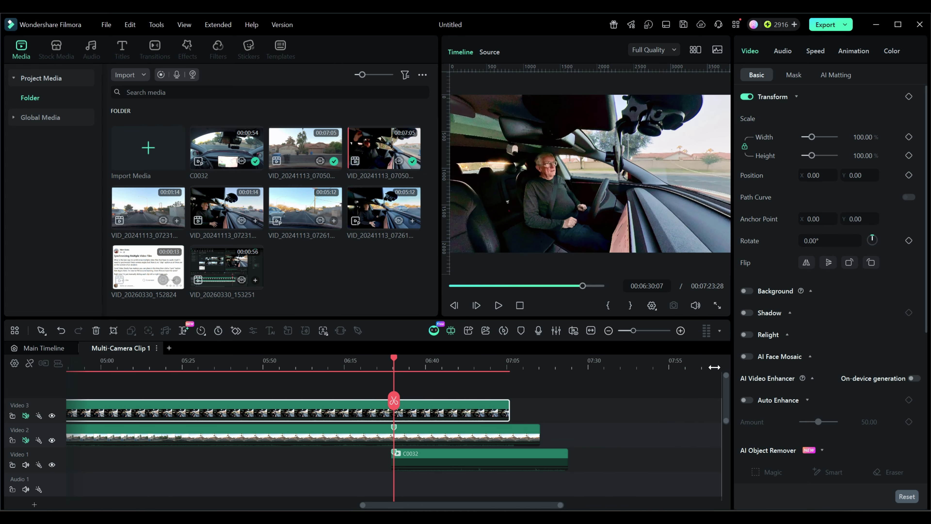
{"action": "scroll", "coordinate": [420, 368], "scroll_direction": "up", "scroll_amount": 3}
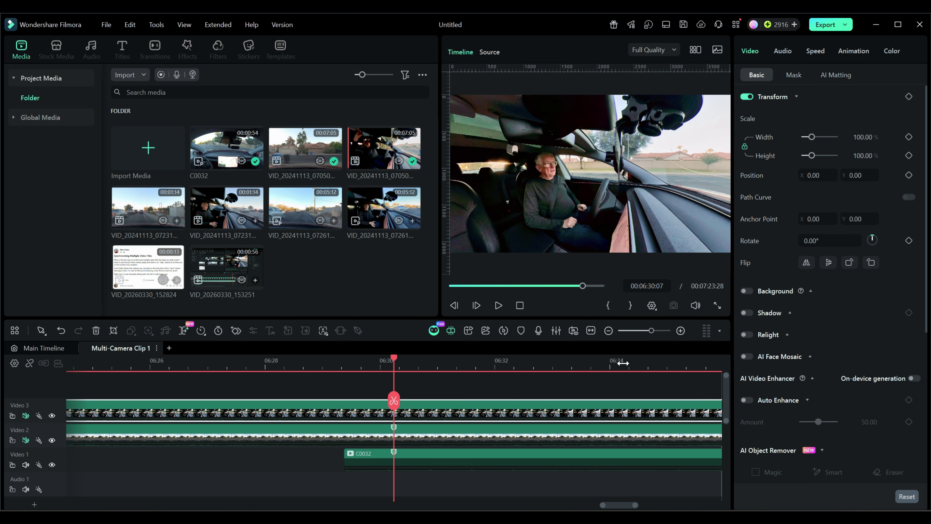
{"action": "scroll", "coordinate": [445, 365], "scroll_direction": "up", "scroll_amount": 3}
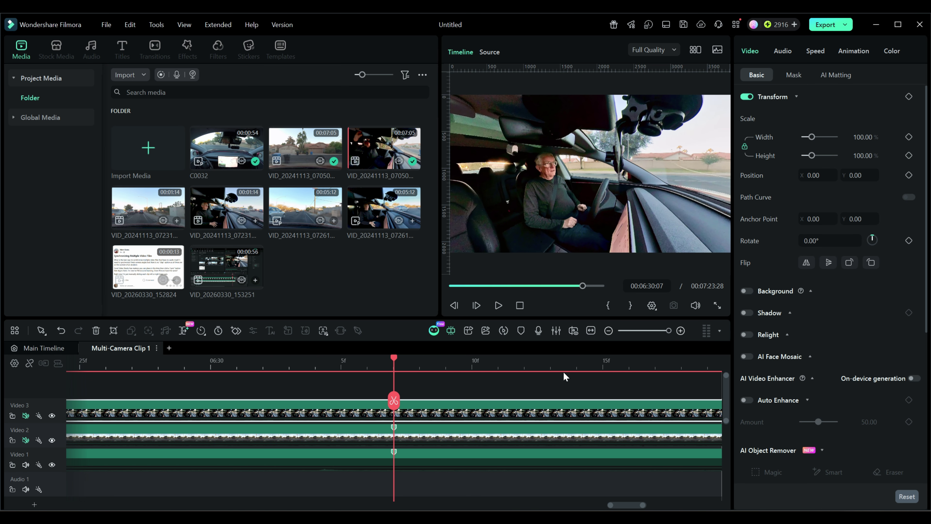